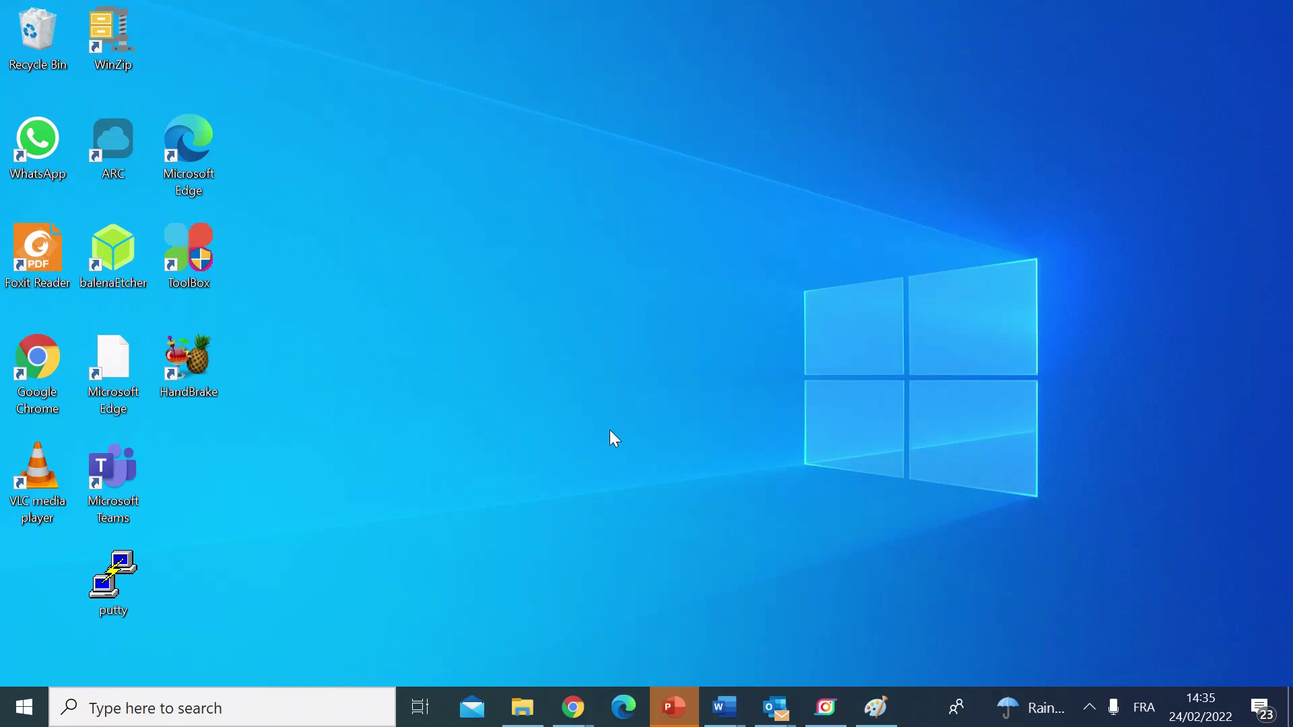
Launch Command Prompt as administrator from a cmd search and reposition its window.
left_click(224, 707)
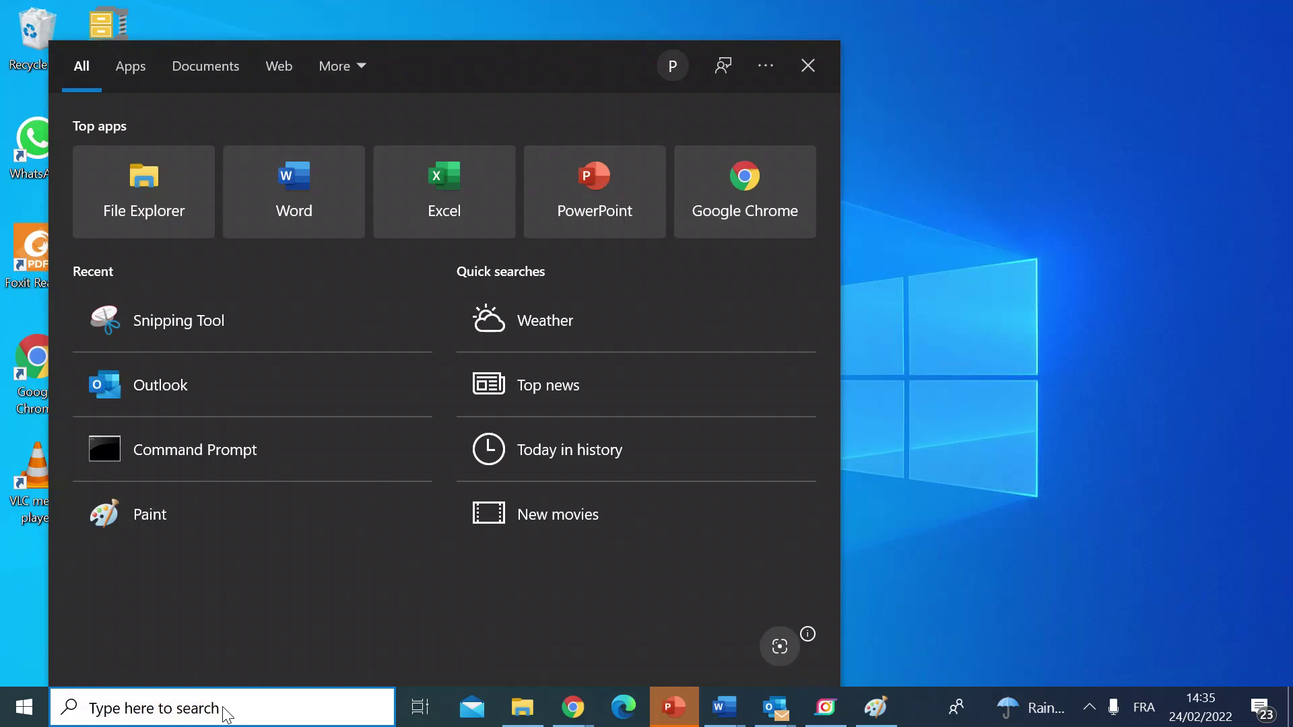
type("cmd")
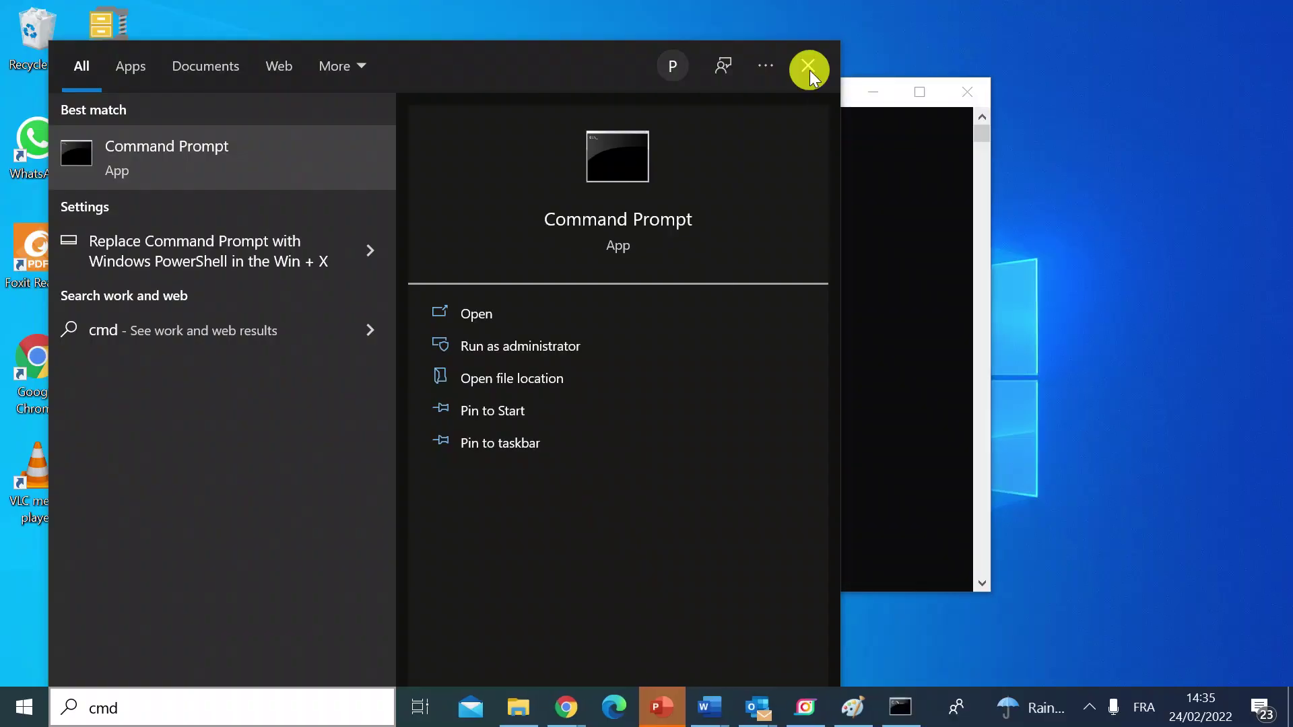
left_click_drag(651, 89, 616, 122)
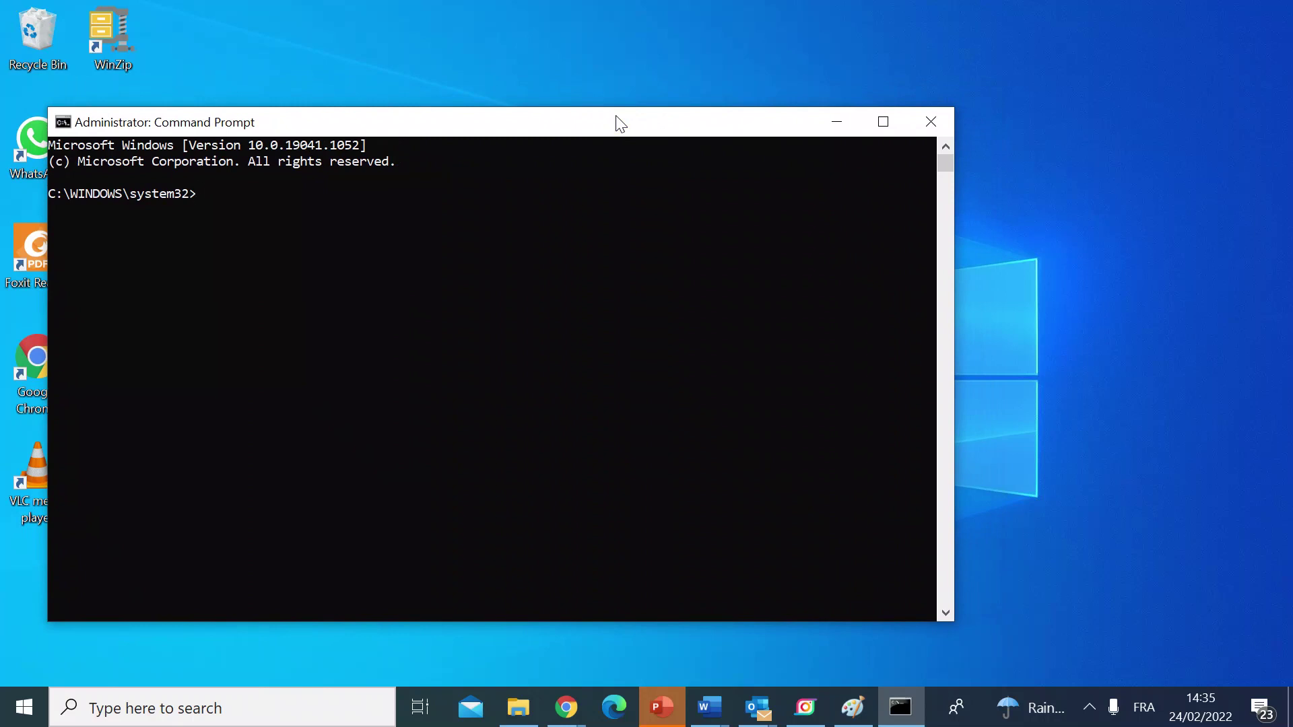
type("pi")
type("ng ")
type("www.")
type("google")
type(".com")
key("Return")
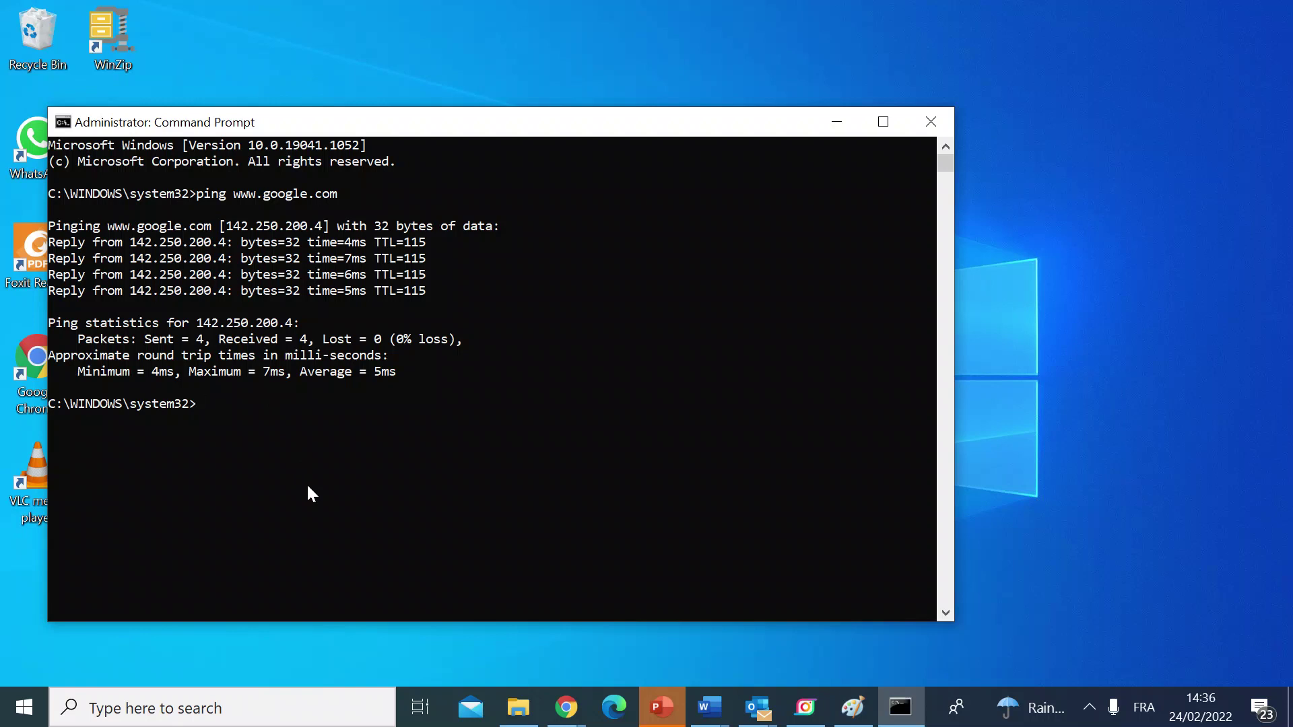
type("ping")
type(" w")
type("ww.ama")
type("zon.c")
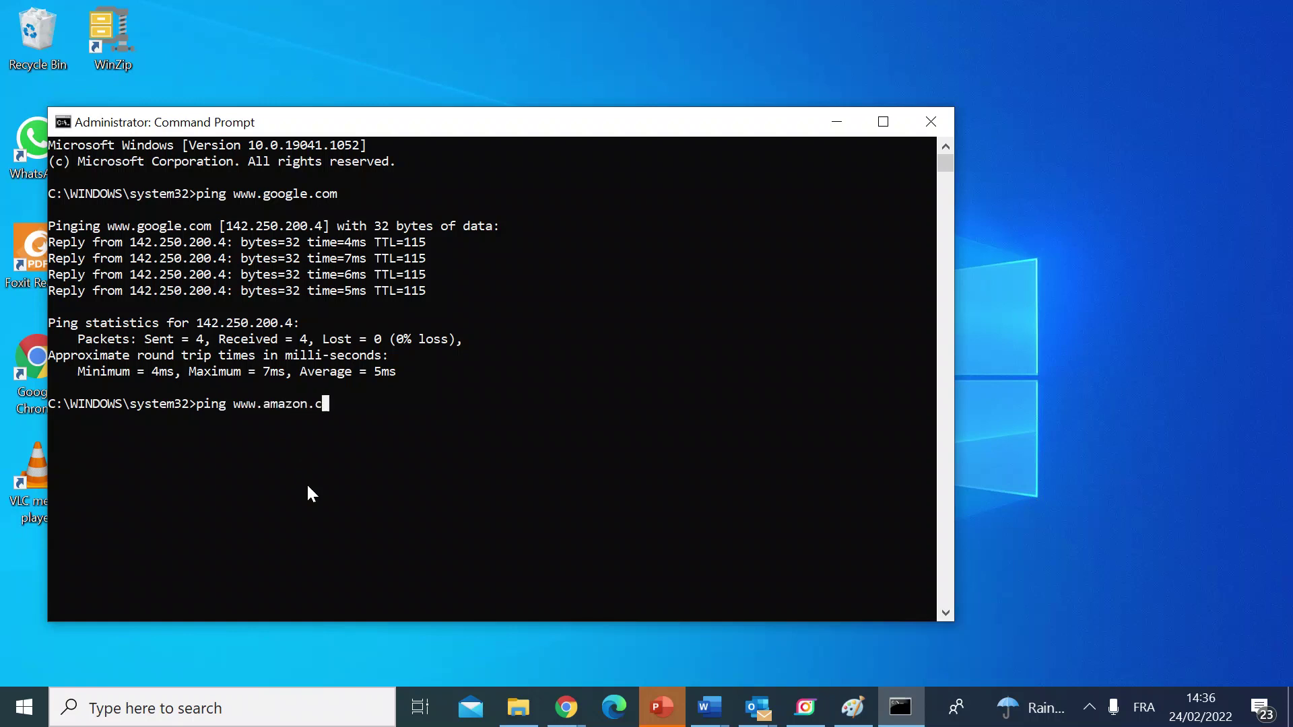
type("om")
key("Return")
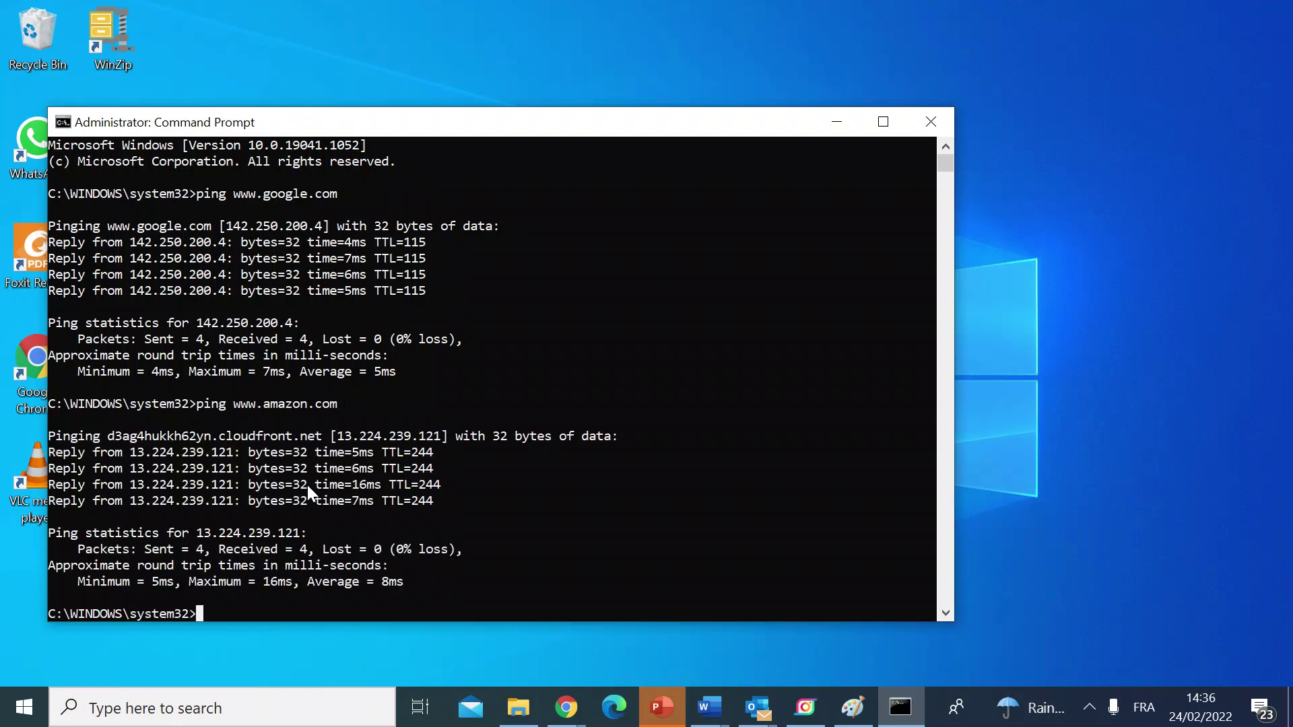
left_click(196, 534)
left_click_drag(247, 536, 311, 537)
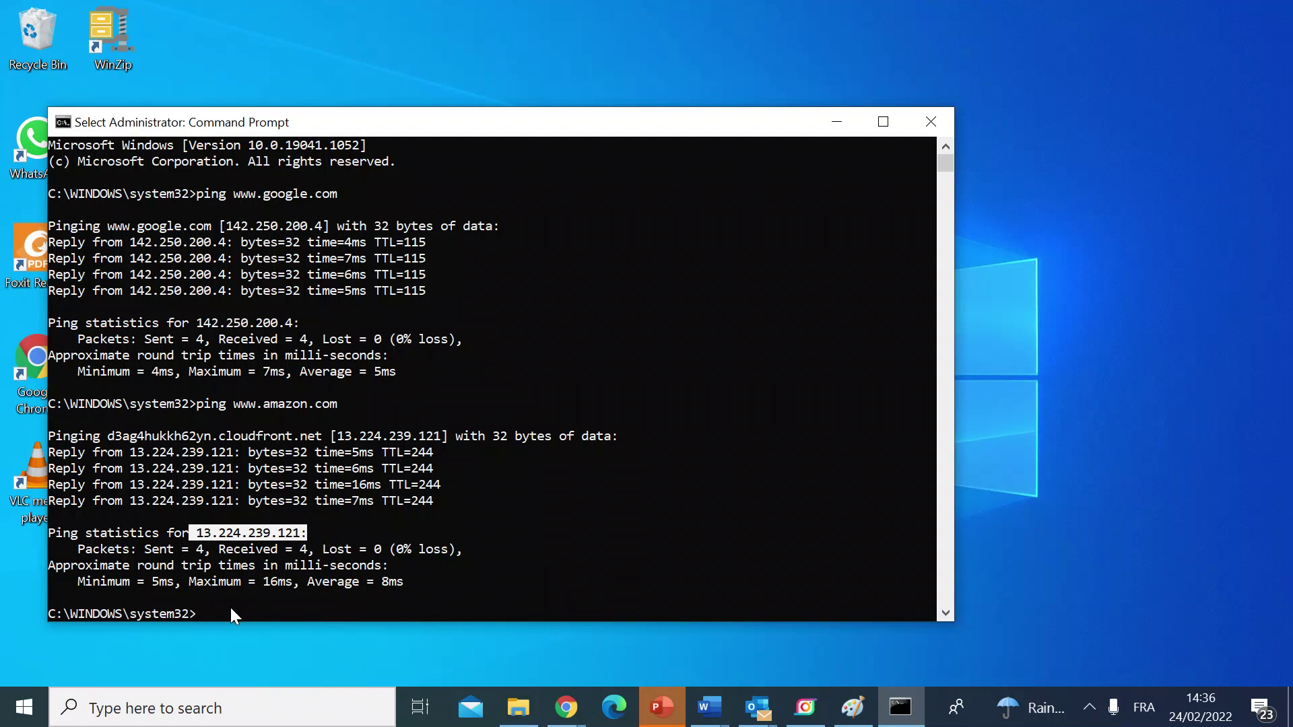
type("cls")
key("Return")
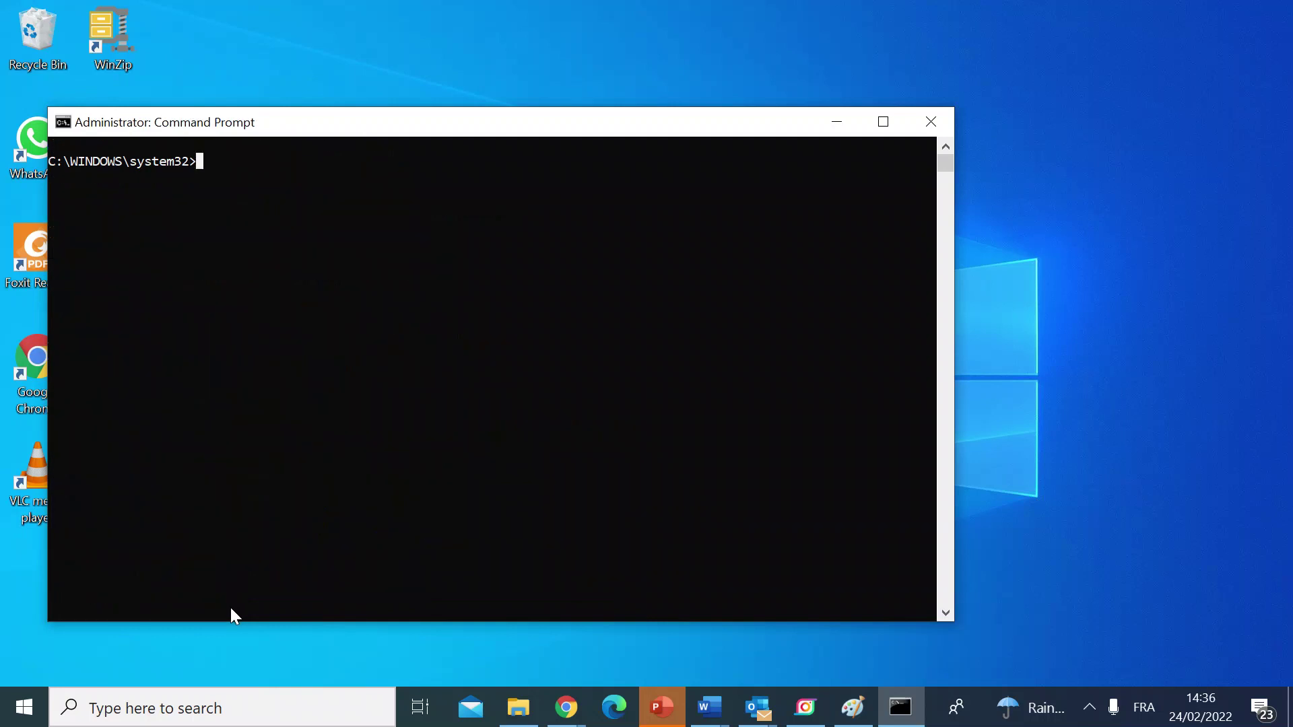
type("ping ")
type("www.")
type("bbc.c")
type("o.ul")
key("BackSpace")
type("k")
key("Return")
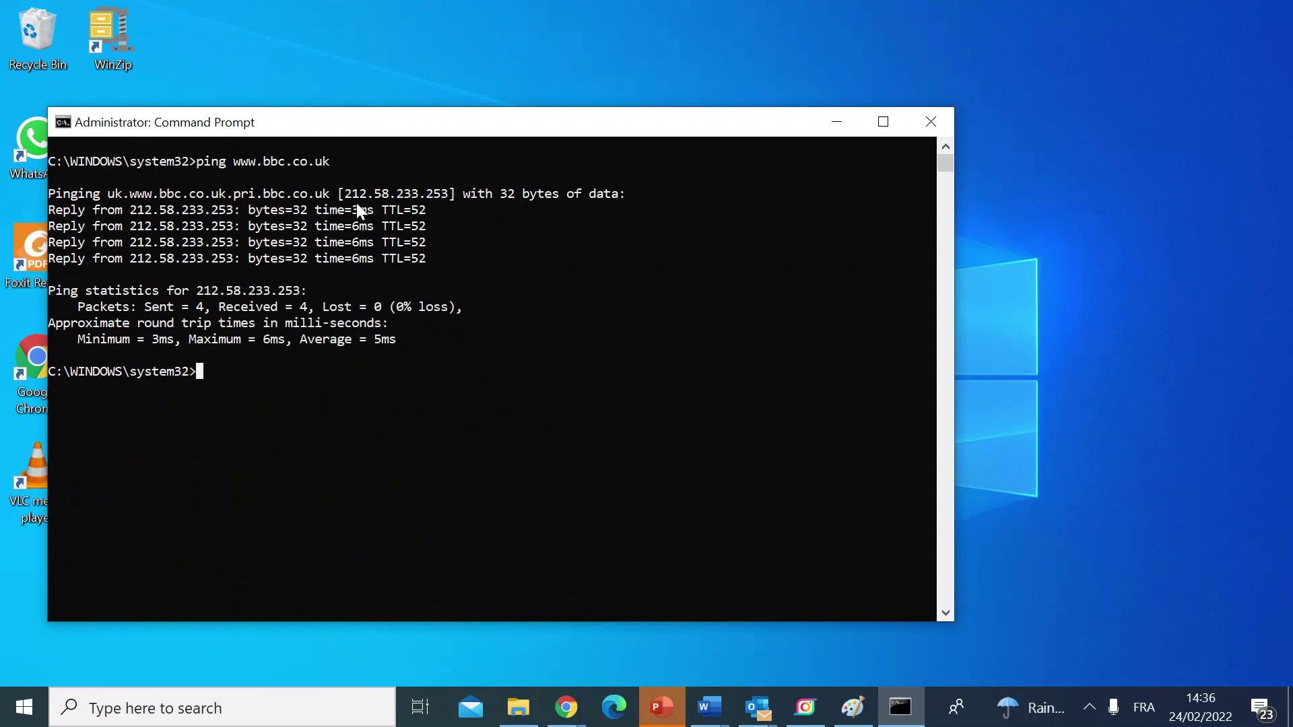
left_click_drag(345, 191, 403, 190)
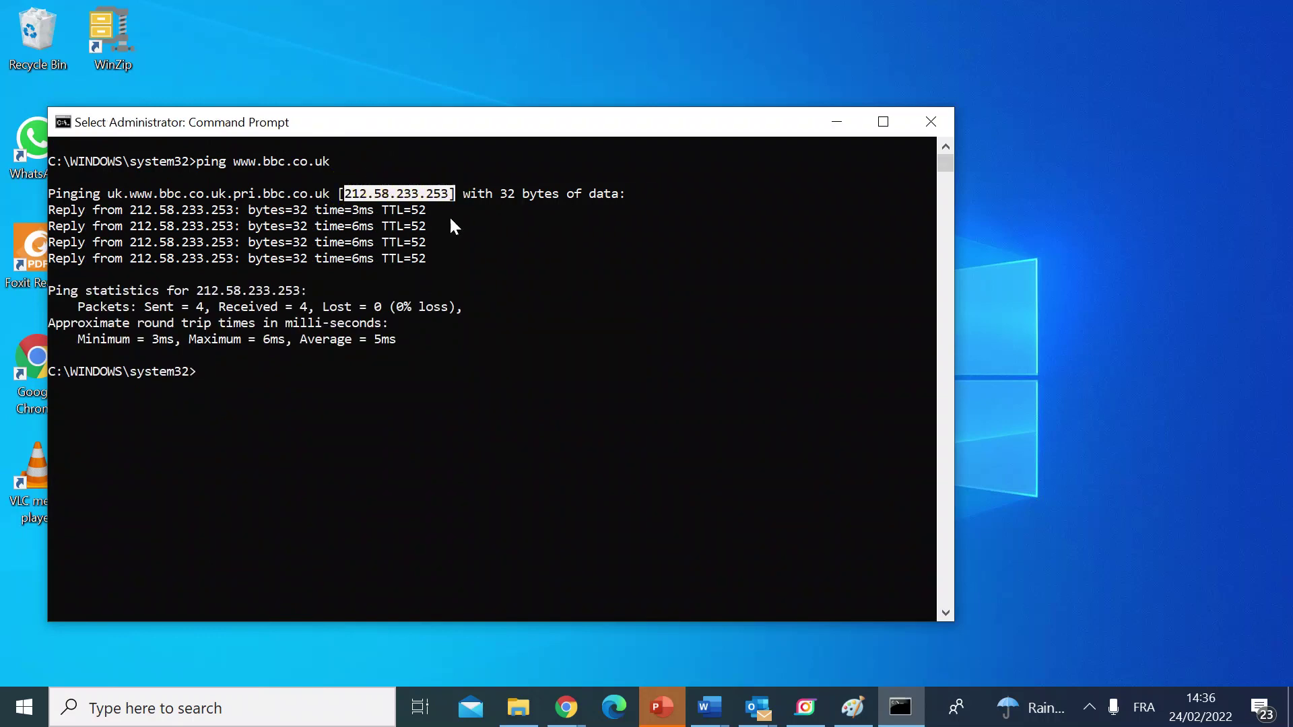